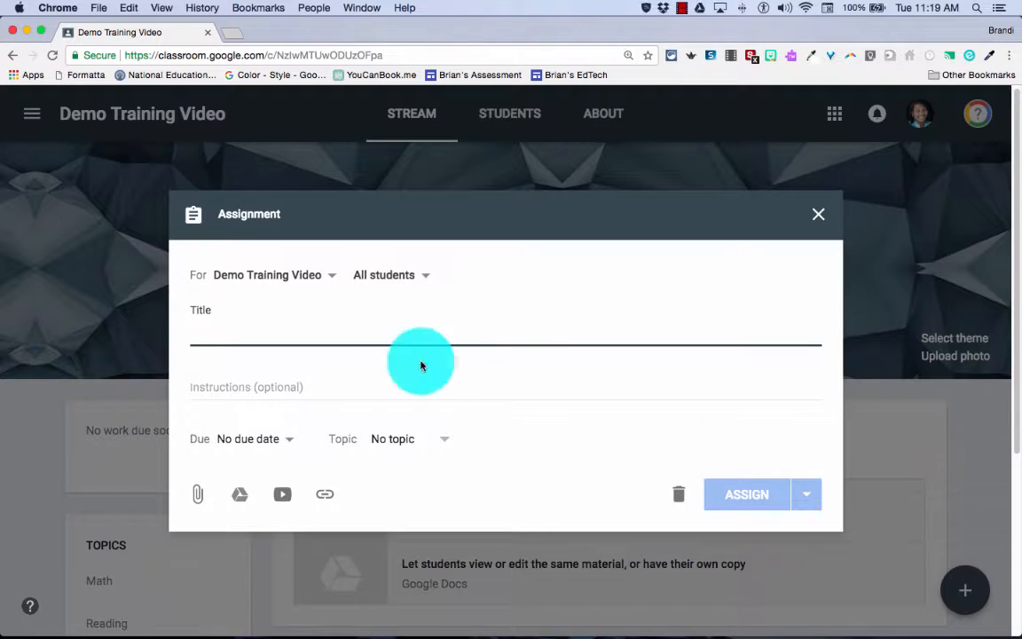
click(255, 279)
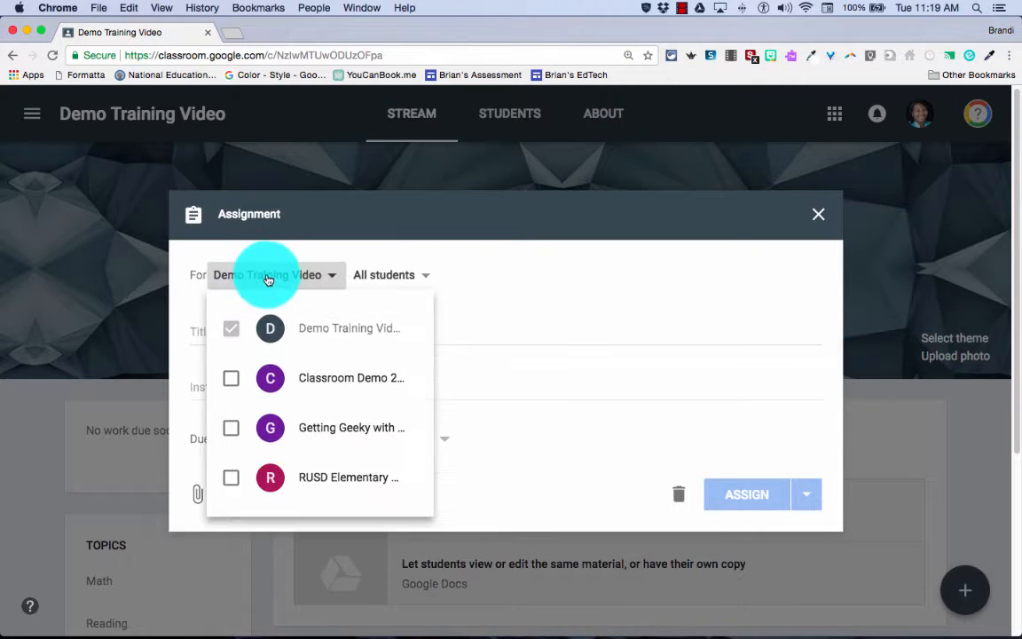
click(231, 378)
click(231, 427)
click(227, 479)
click(227, 478)
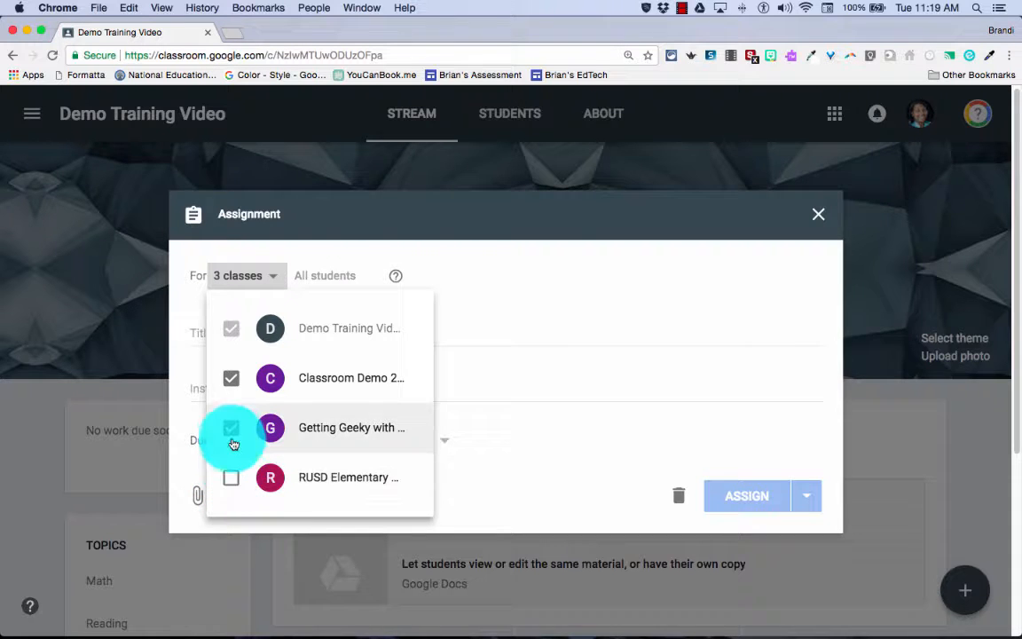
click(231, 428)
click(231, 379)
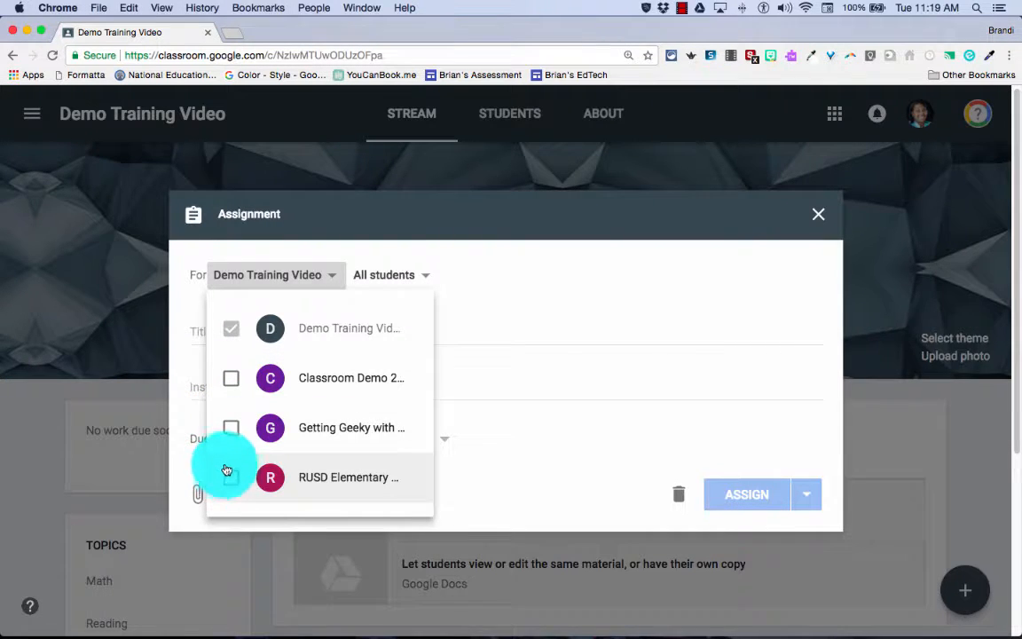
click(429, 279)
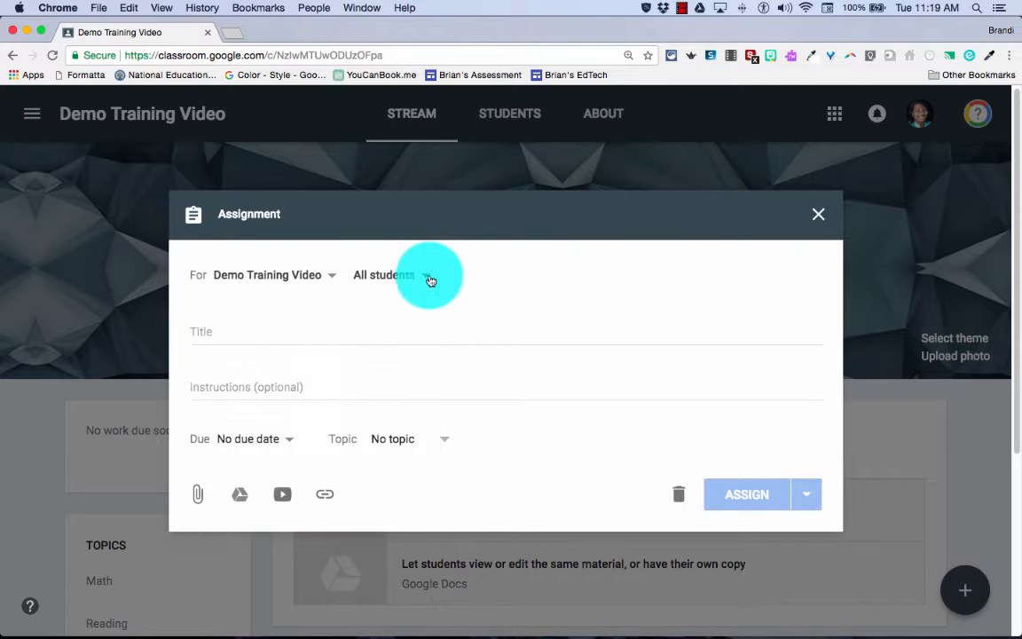
click(397, 281)
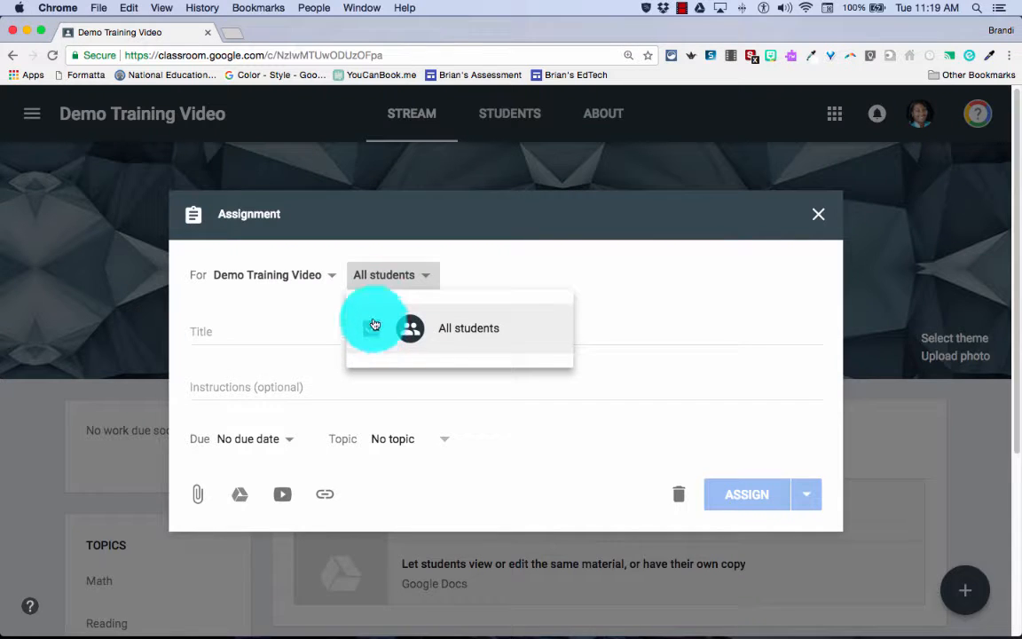
click(285, 323)
Title the assignment Demo and enter Instructions as its instructions
click(198, 331)
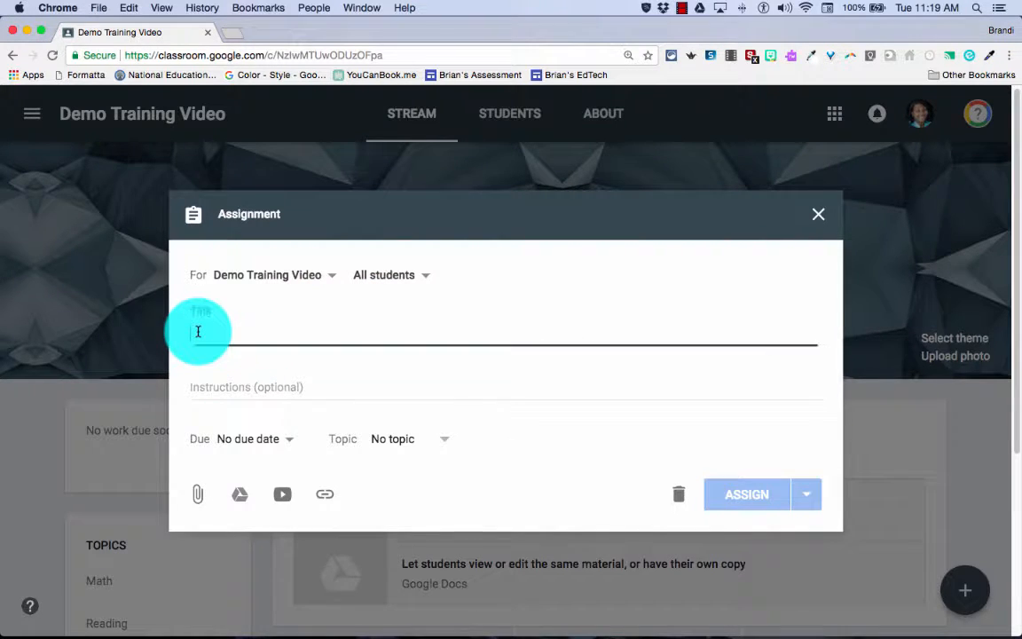
text(Demo)
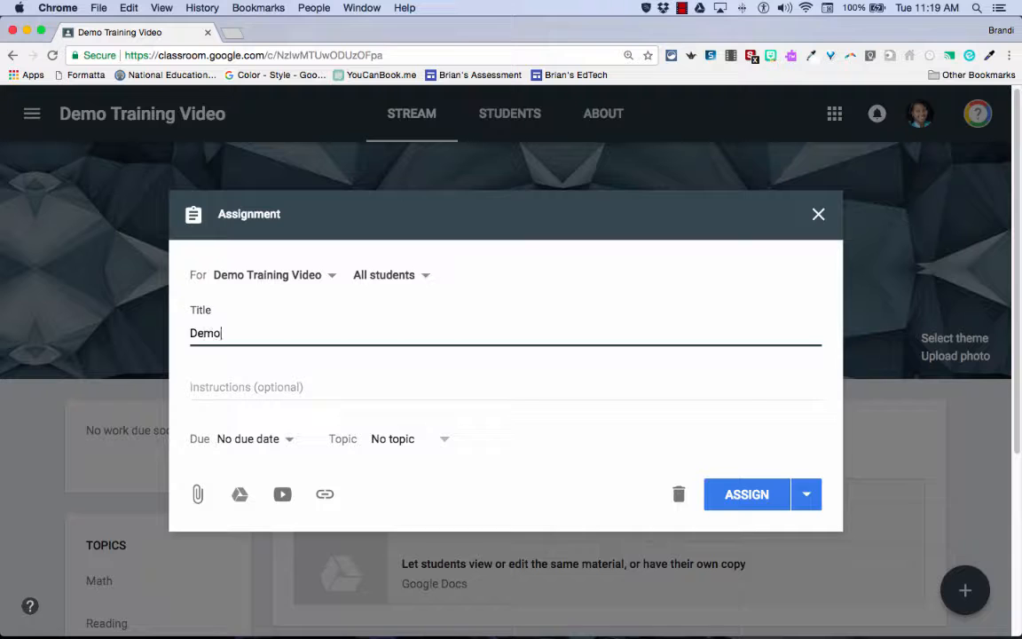
click(222, 380)
text(Ins)
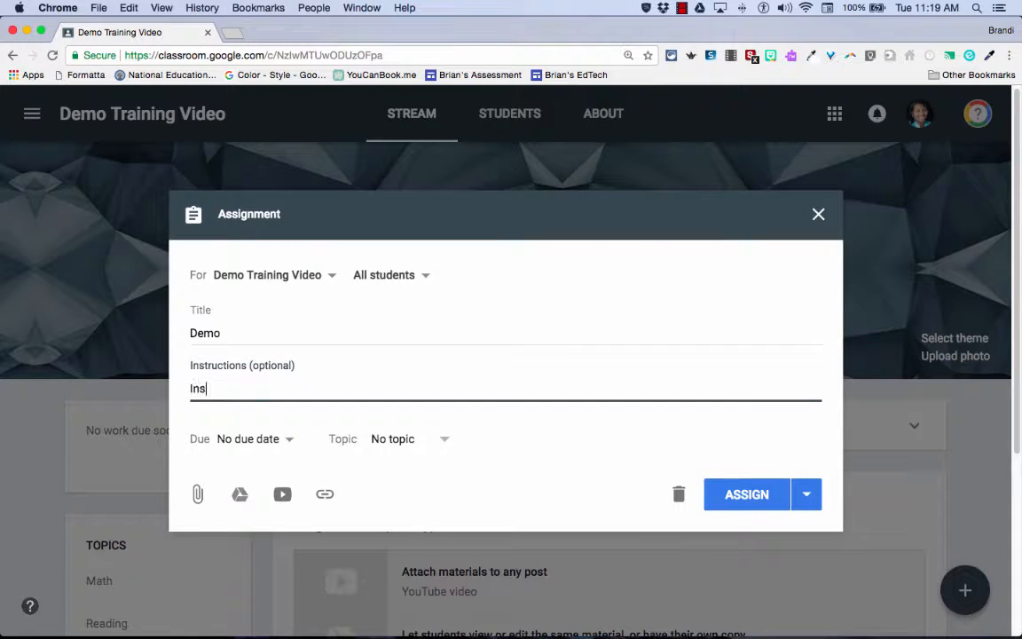
text(tructions)
Set the assignment's due date to Aug 31, 2017 and its topic to Math
click(229, 441)
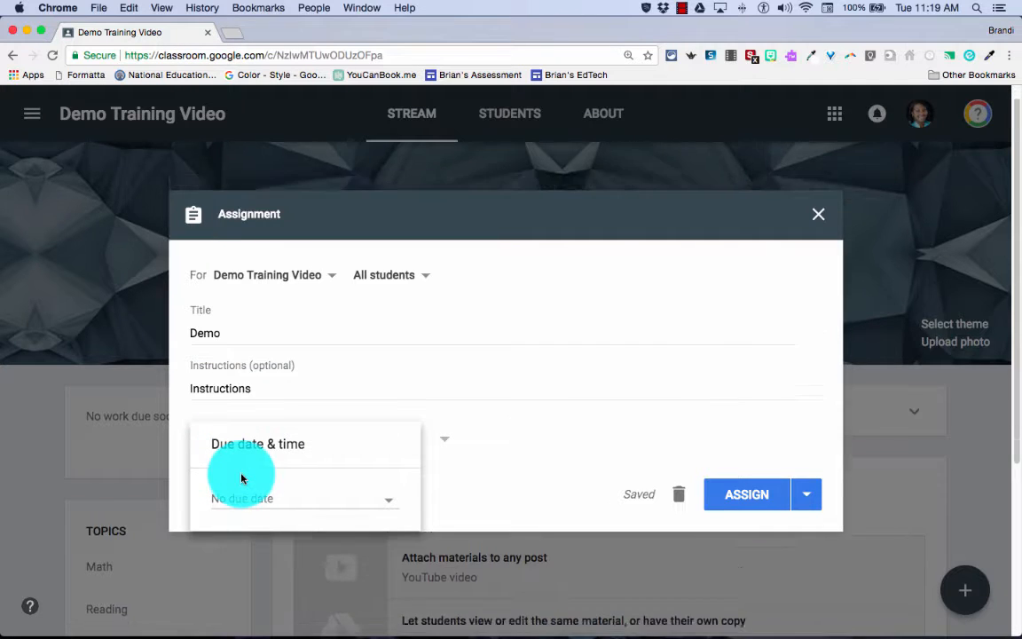
click(251, 500)
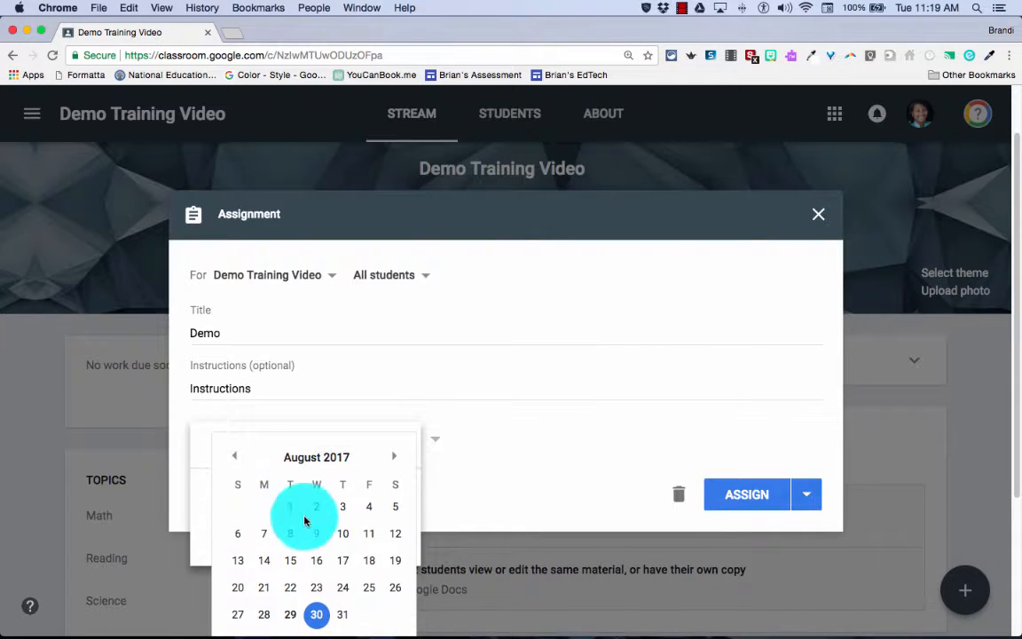
click(342, 614)
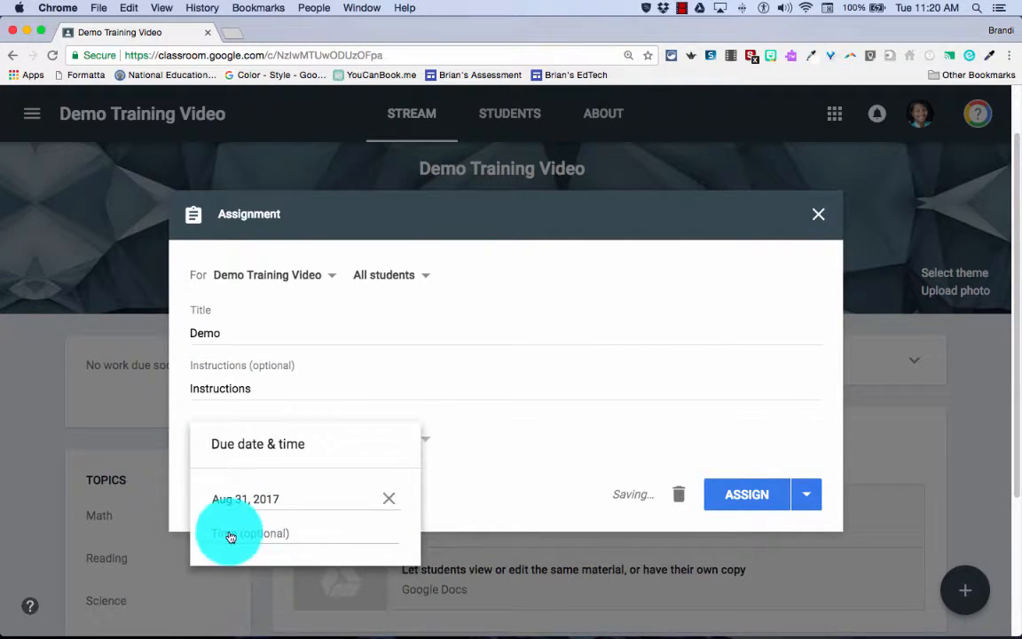
click(423, 471)
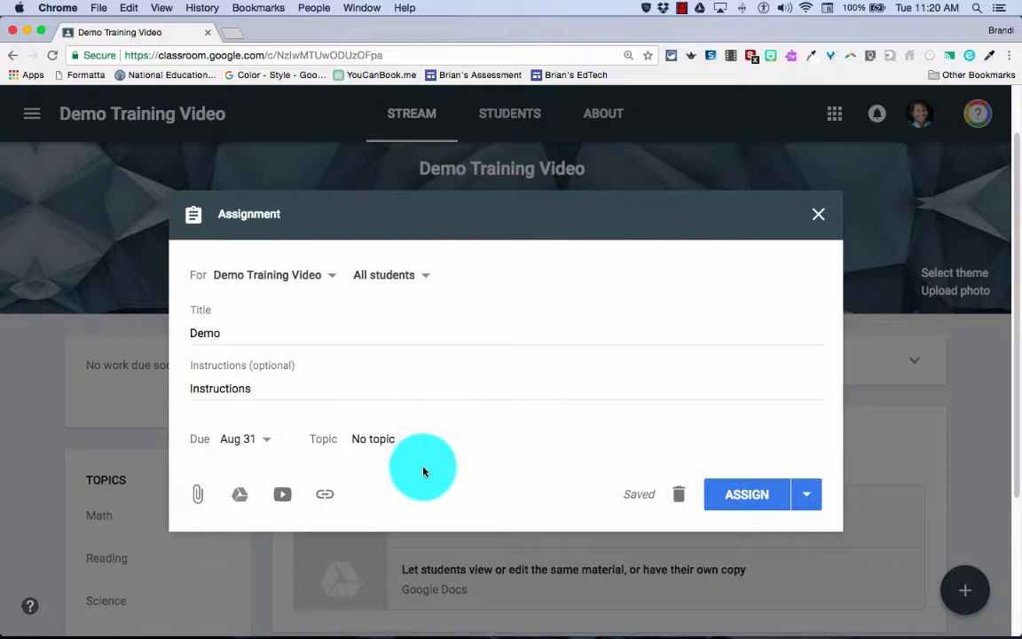
click(382, 441)
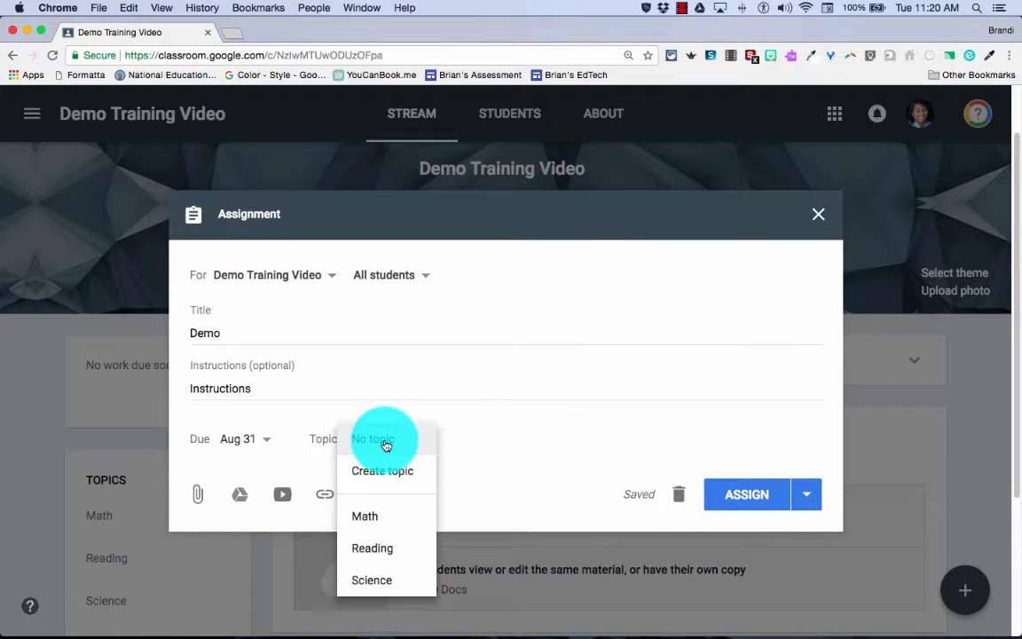
click(365, 516)
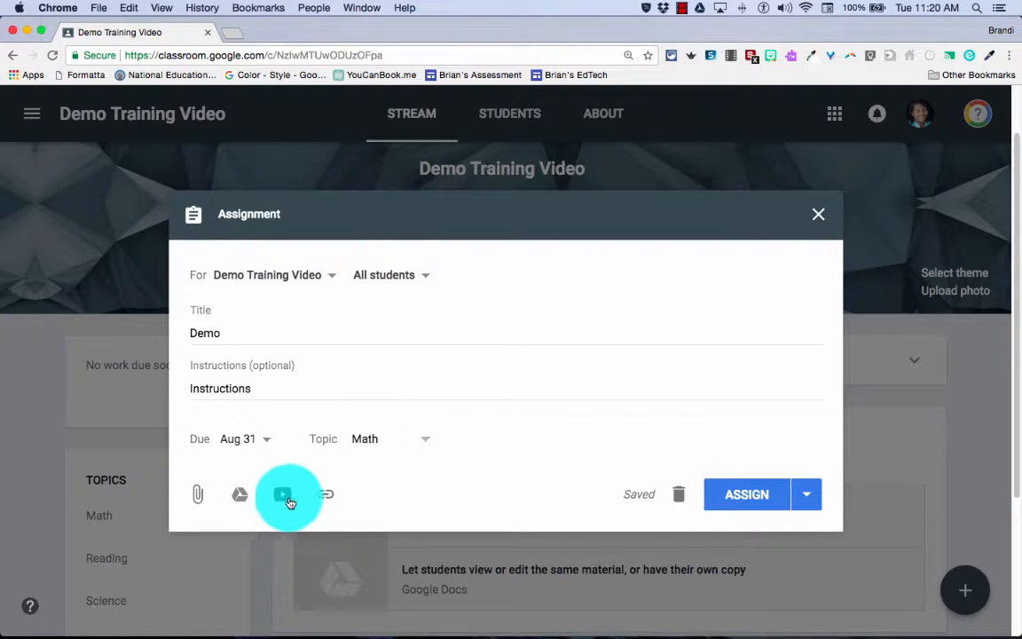
Attach the Google Drive spreadsheet Aug 2017 Mileage from the recent files
click(239, 497)
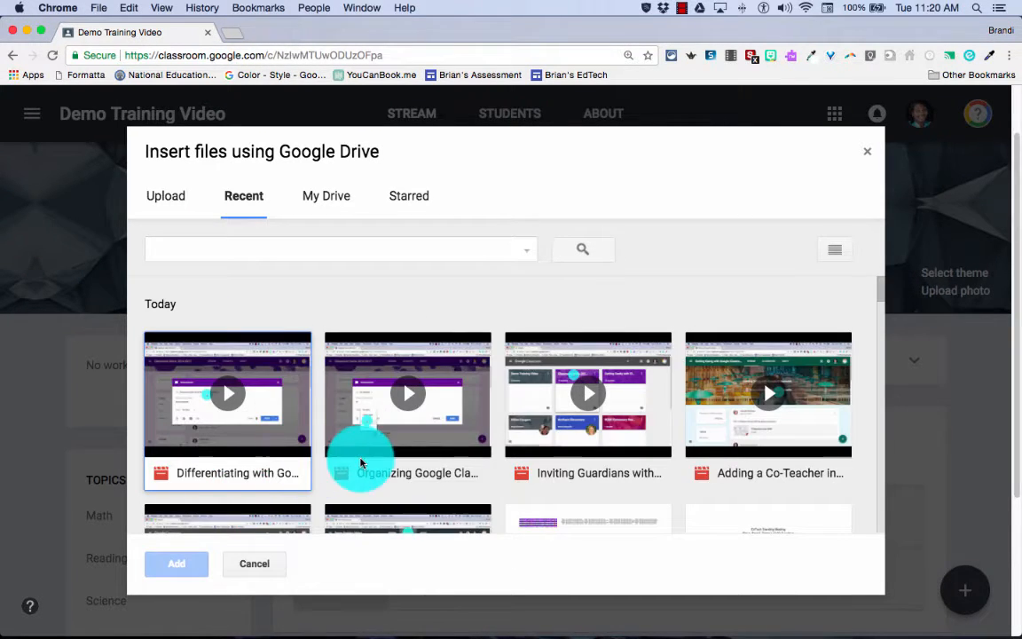
scroll(360, 466, down, 4)
scroll(360, 462, down, 6)
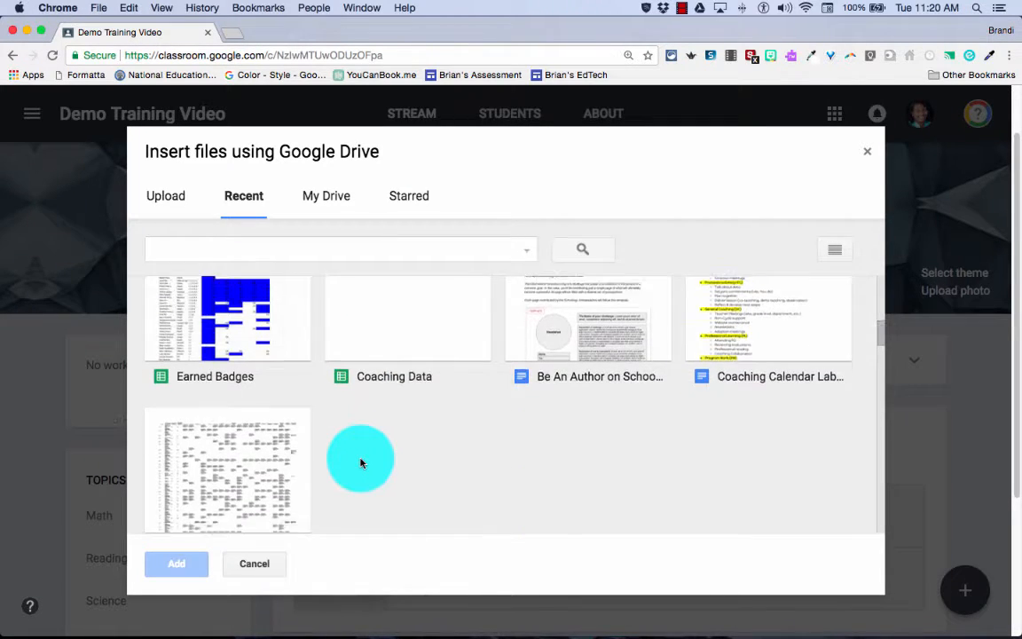
scroll(360, 463, down, 10)
scroll(360, 463, down, 10)
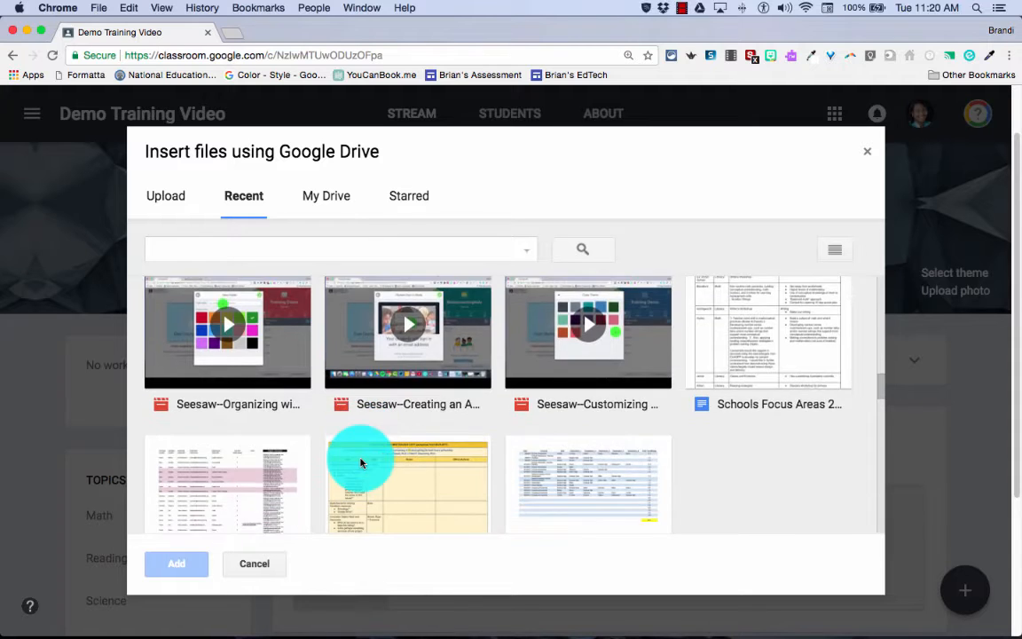
scroll(361, 462, up, 3)
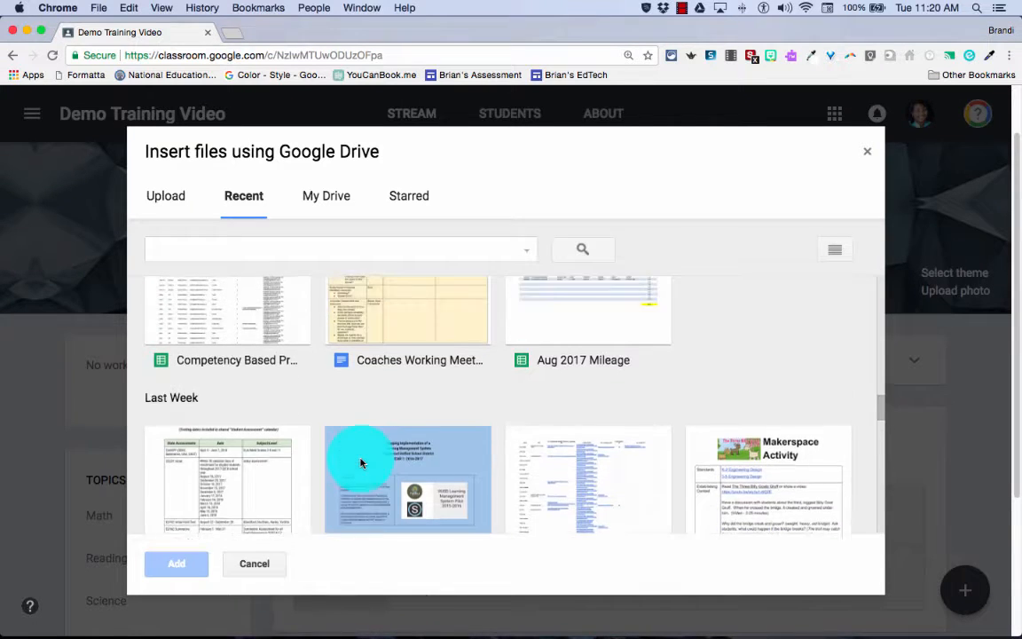
click(561, 364)
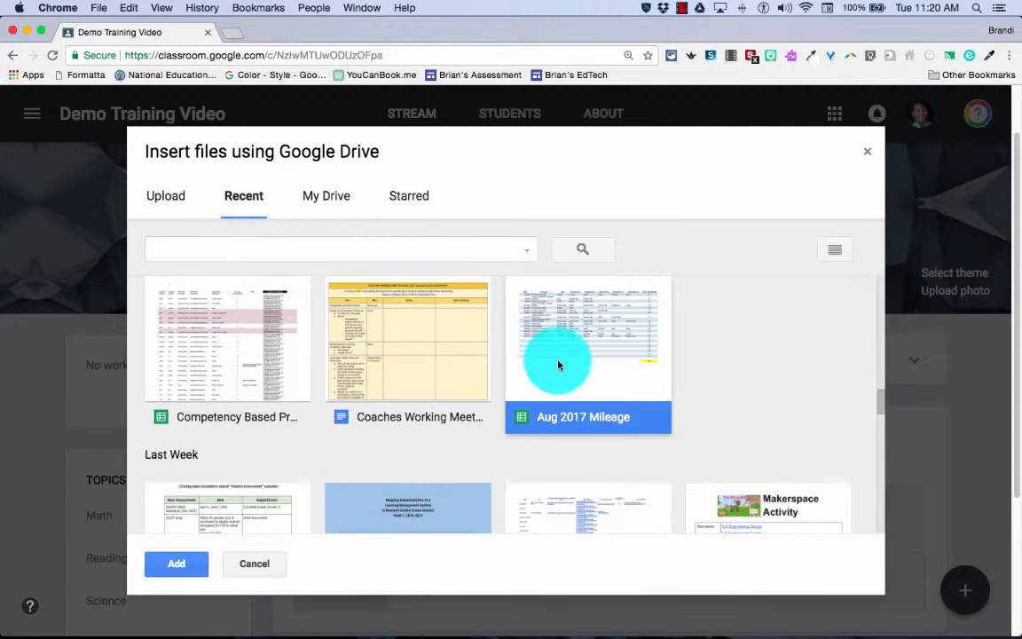
click(191, 564)
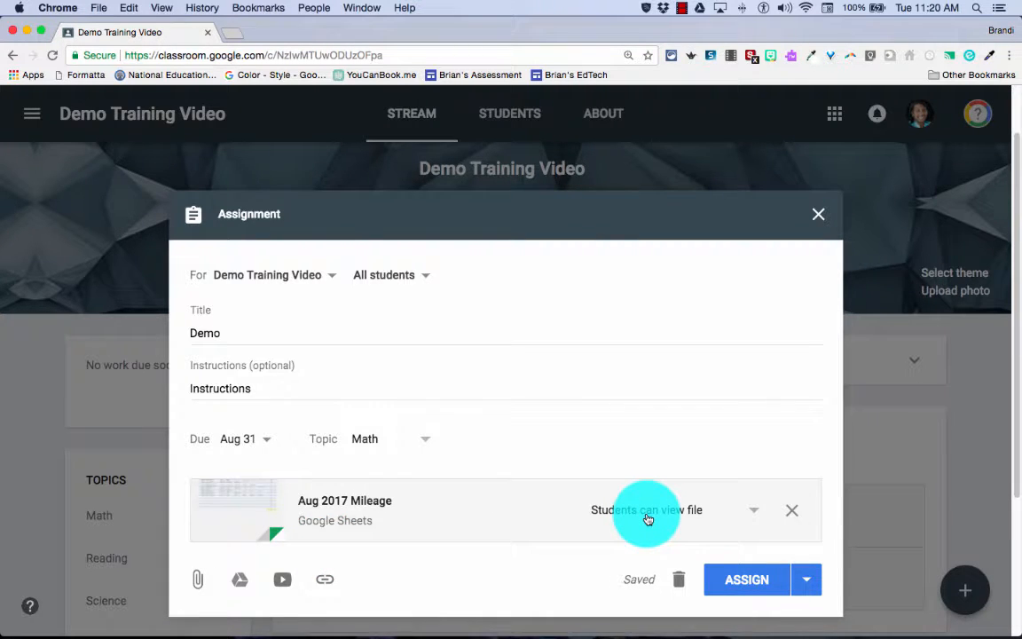
Set the attached file's sharing to Make a copy for each student
click(648, 513)
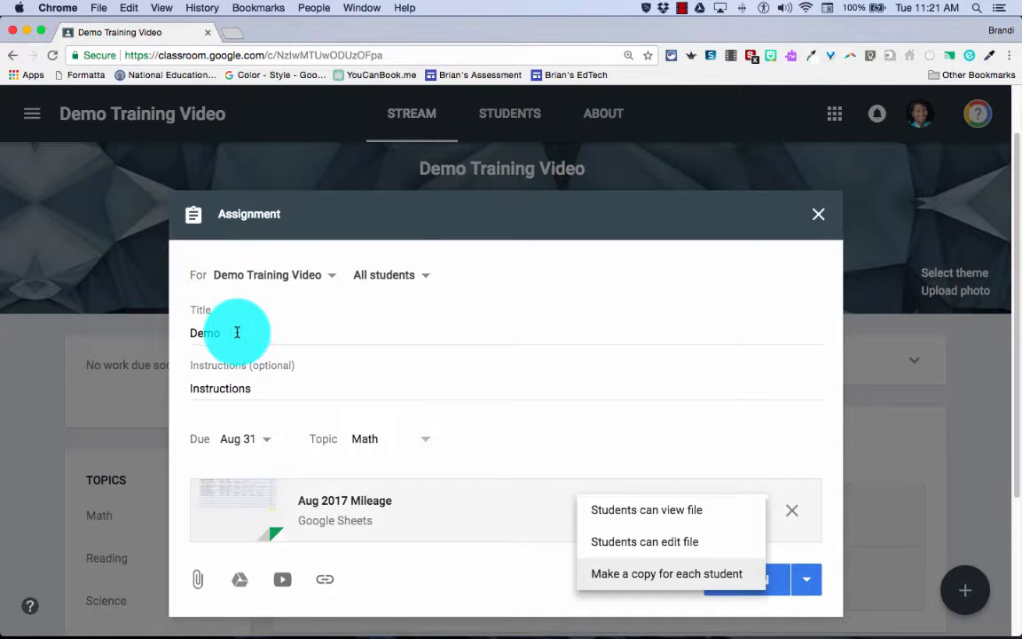
click(630, 577)
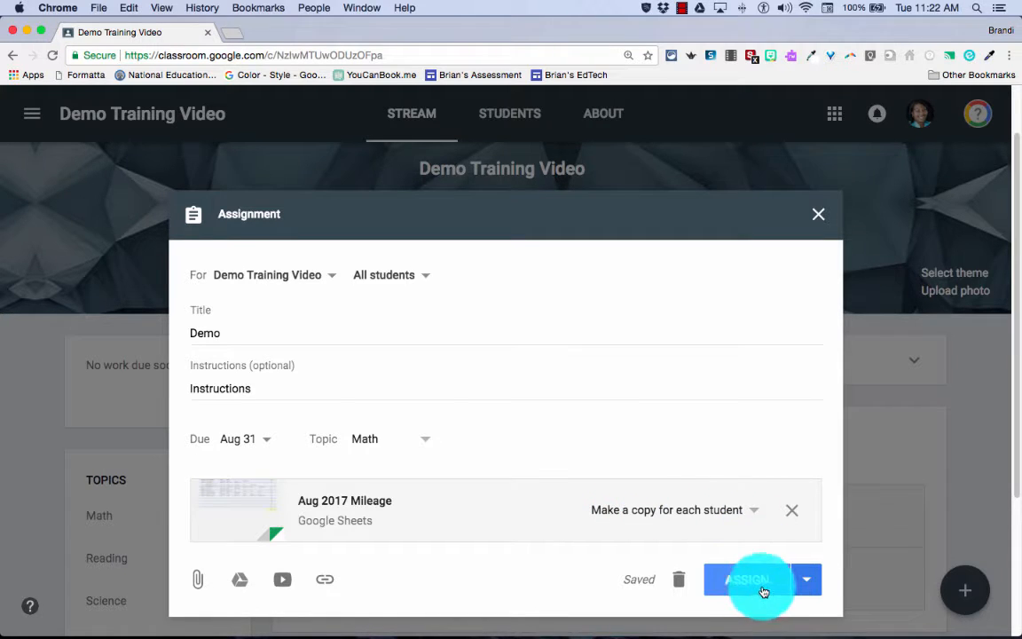
Post the assignment to the class with Assign
click(809, 583)
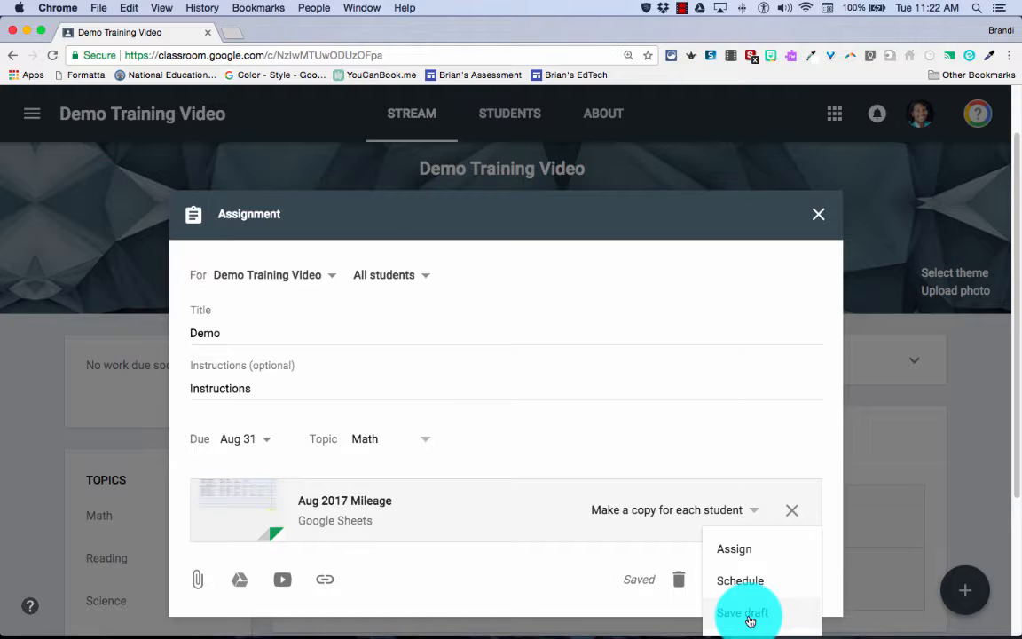
click(475, 594)
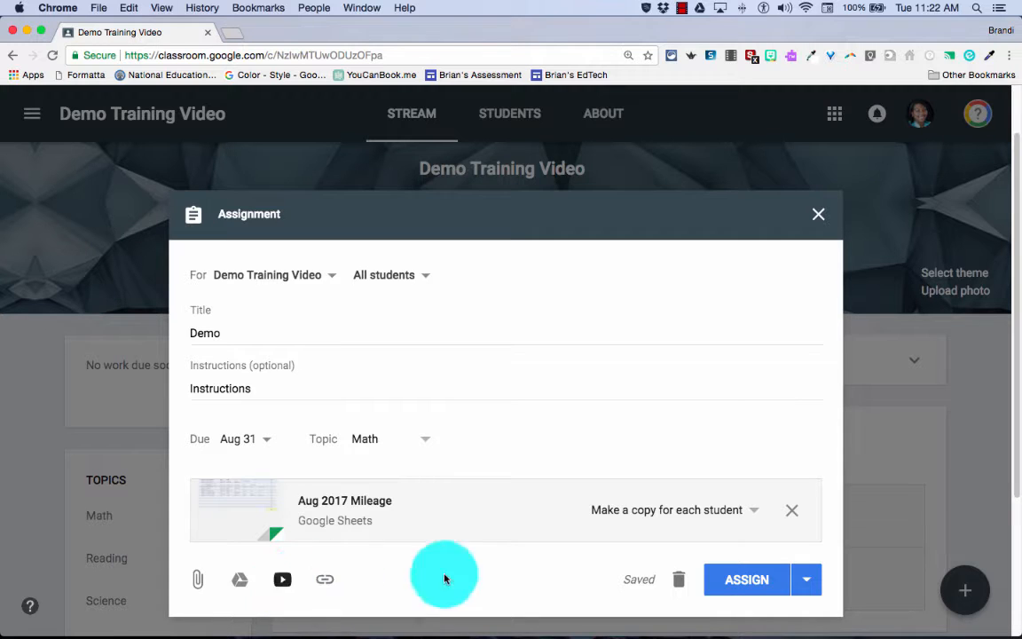
click(736, 583)
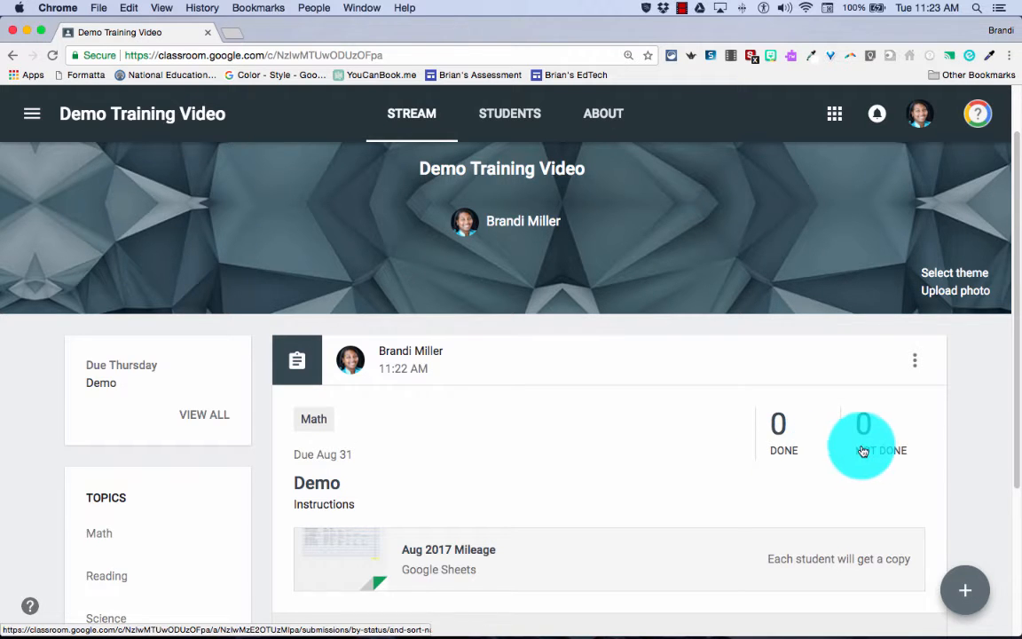
click(915, 364)
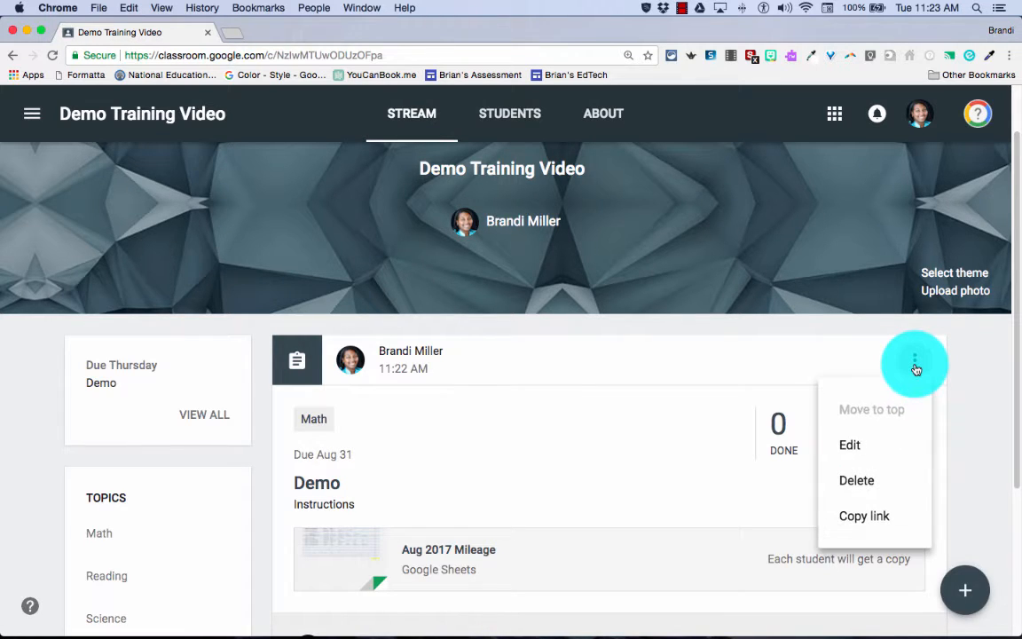
click(855, 447)
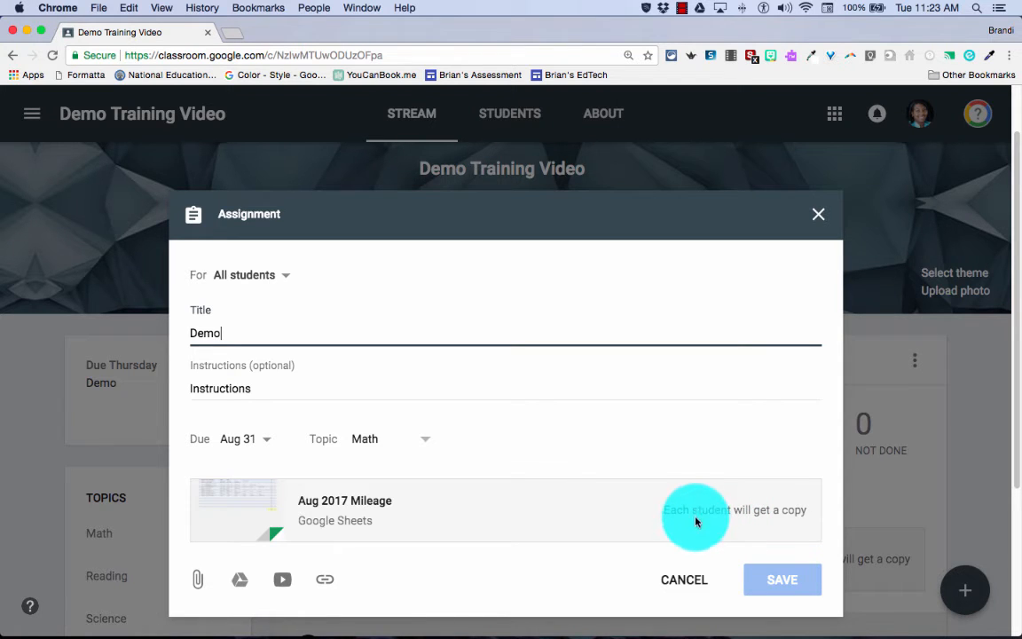
click(690, 578)
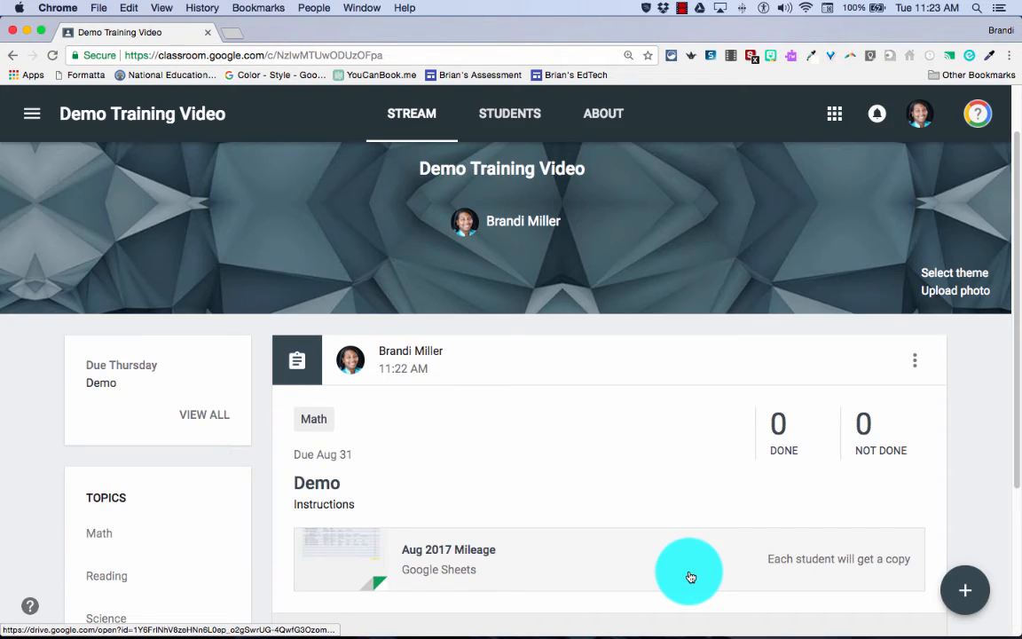